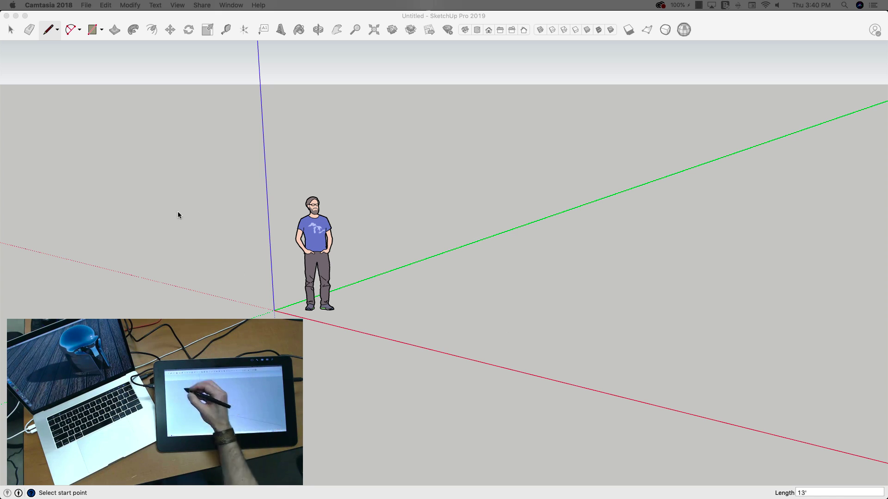
Try drawing a line about 15' long parallel to the green axis
left_click(52, 30)
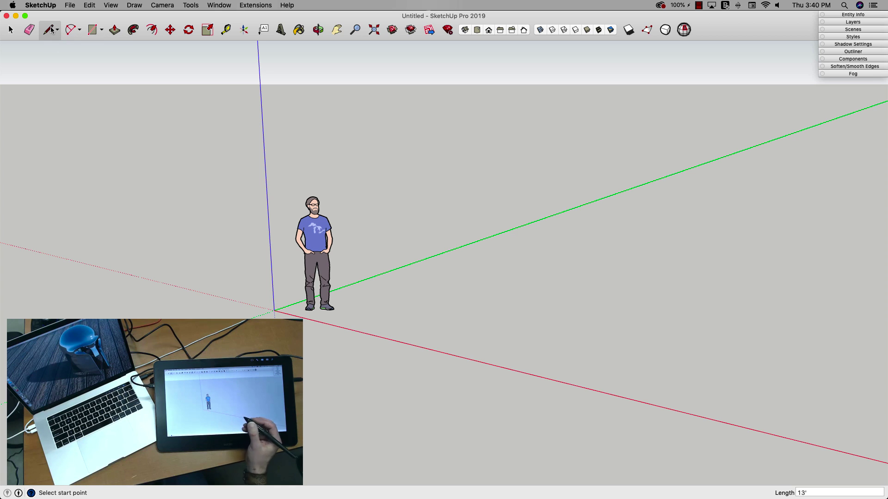
left_click(437, 311)
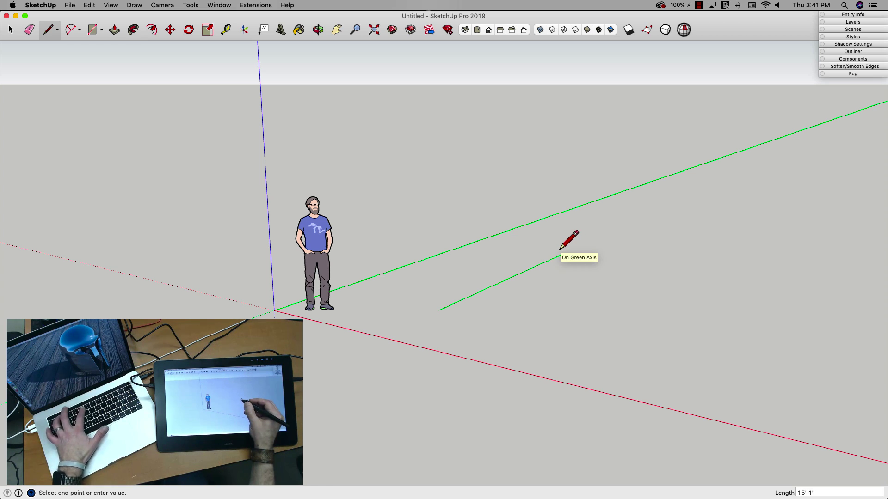
left_click(560, 255)
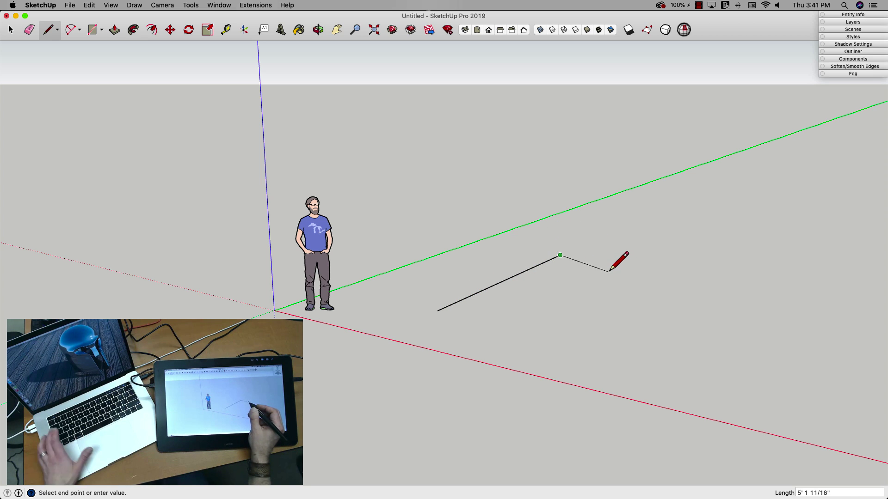
key("Escape")
key("super+z")
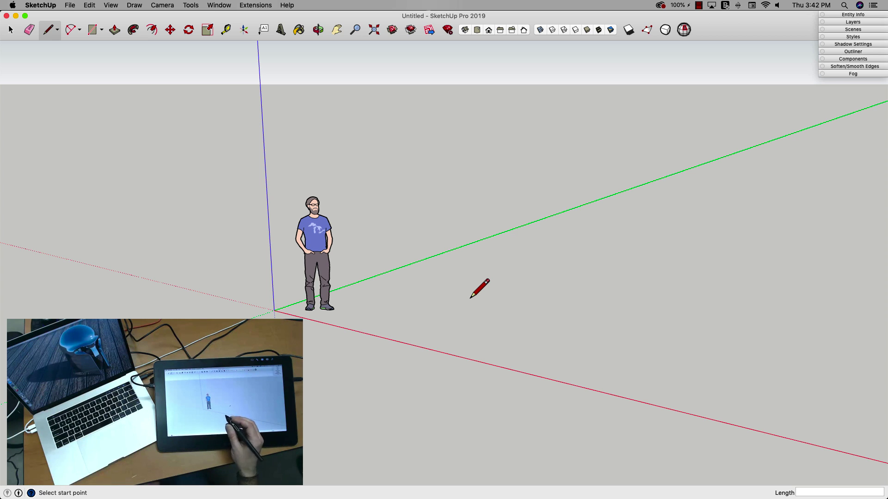
Review the click style options in the Drawing preferences
left_click(41, 5)
left_click(67, 30)
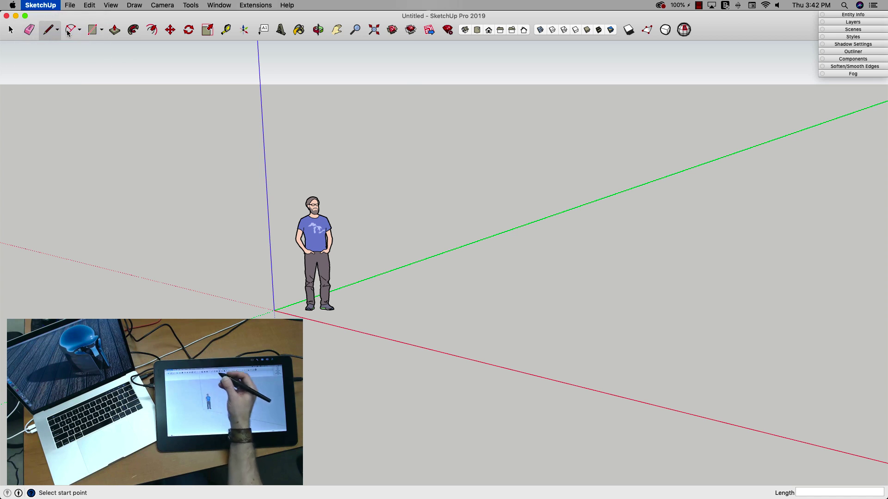
left_click_drag(307, 42, 459, 128)
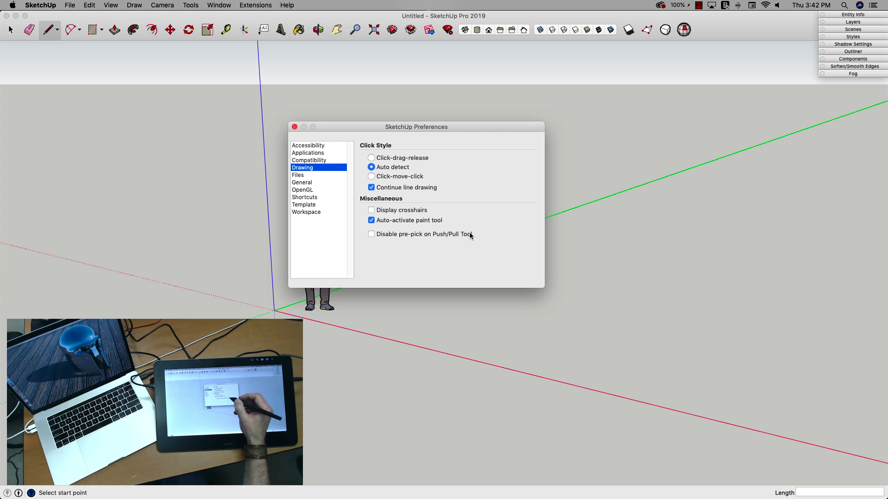
left_click(294, 127)
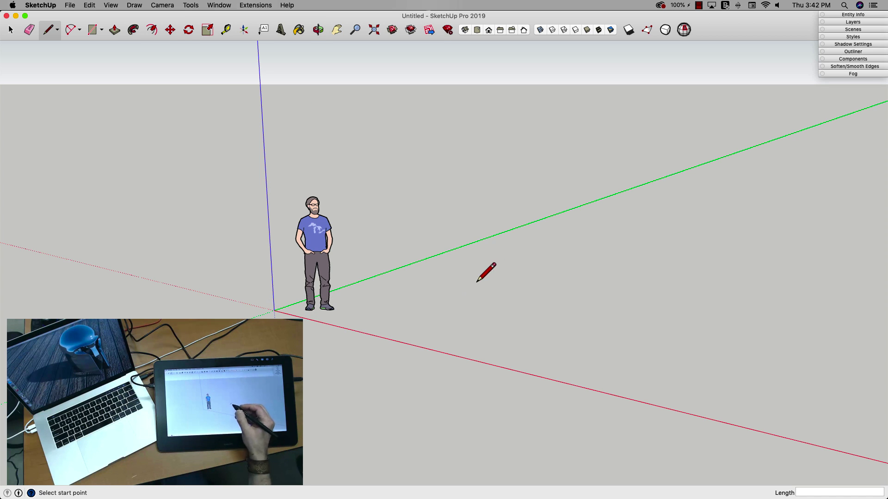
Draw a ground rectangle about 8' 5" by 13' 1" beside the figure and pull it up about 6' 1" into a box
left_click(92, 30)
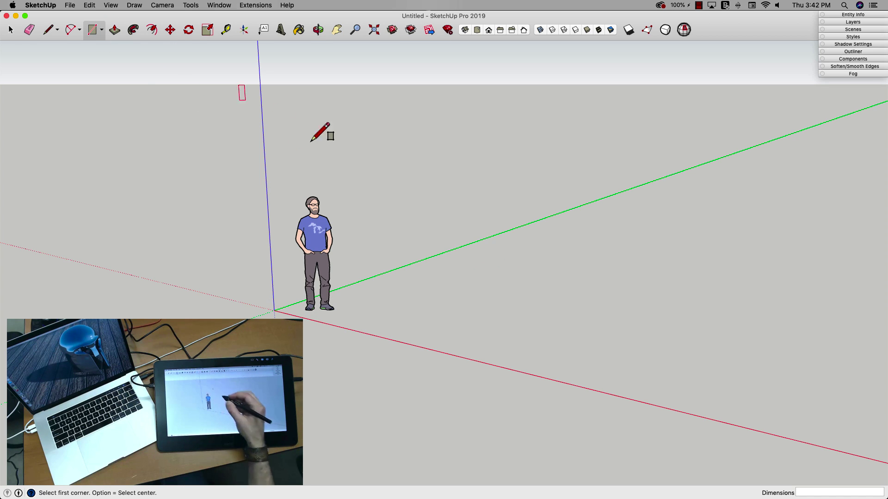
left_click(400, 301)
left_click(633, 272)
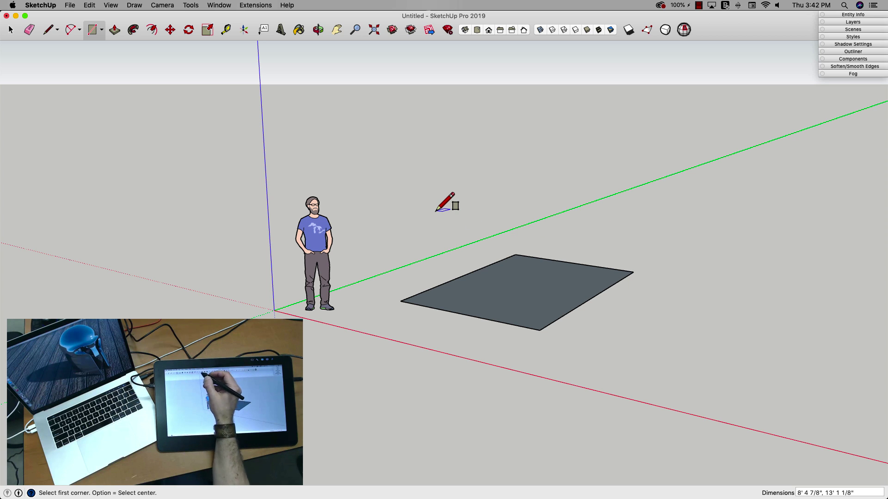
left_click(115, 33)
left_click_drag(556, 297, 584, 194)
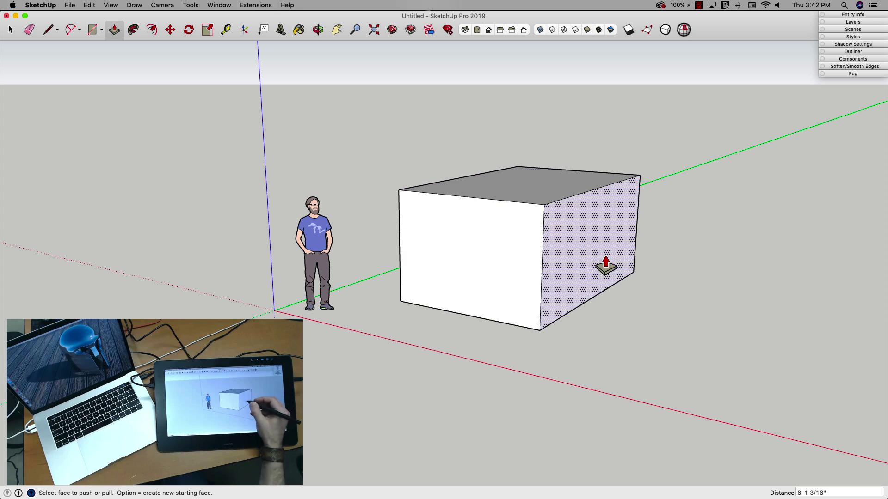
Pull the box's side face out about 7' 7" and its front face about 5', and push both back in, the side by about 5' 3"
left_click(587, 266)
left_click_drag(587, 265, 731, 277)
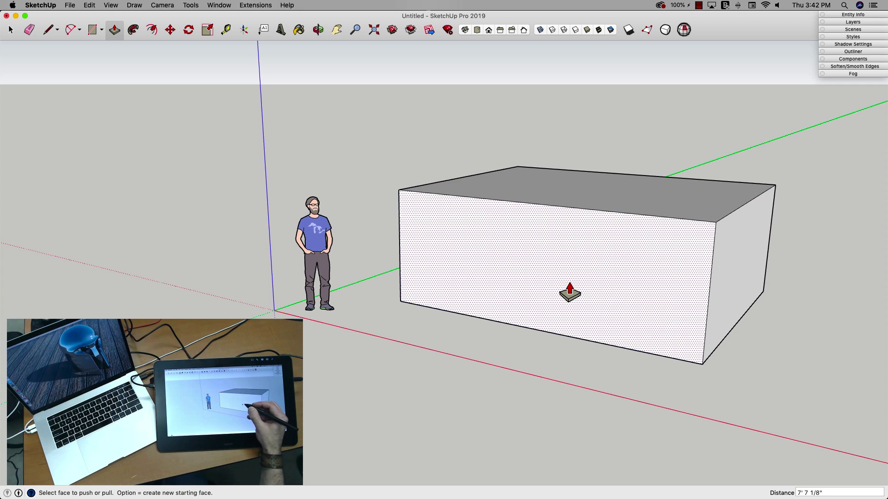
left_click_drag(568, 295, 519, 324)
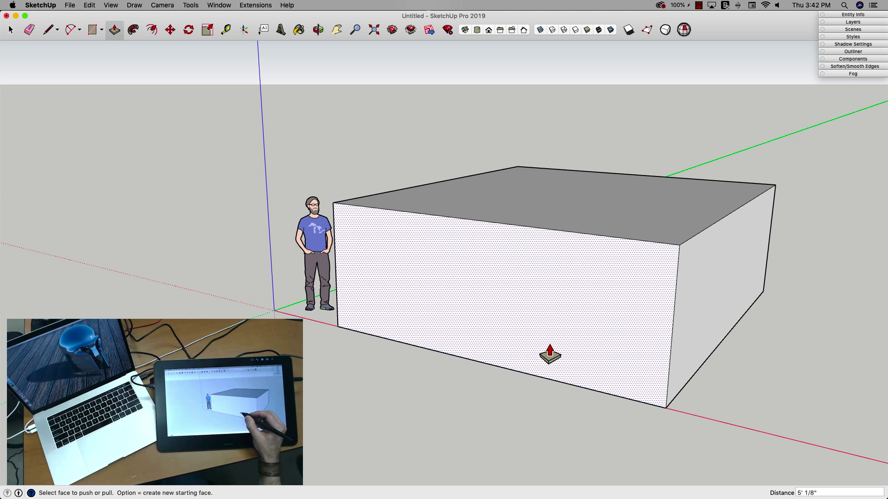
left_click_drag(543, 358, 620, 311)
left_click_drag(748, 283, 644, 284)
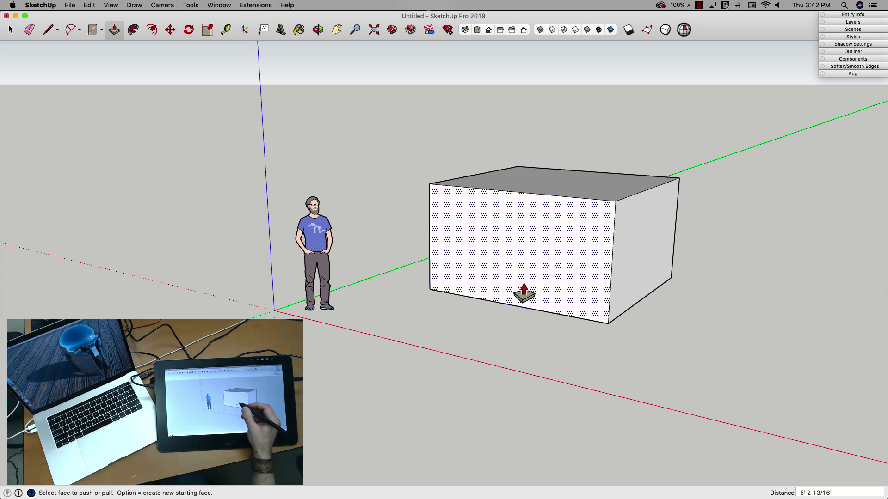
Pull the box's front face outward by exactly 10' with Push/Pull
left_click_drag(537, 289, 493, 324)
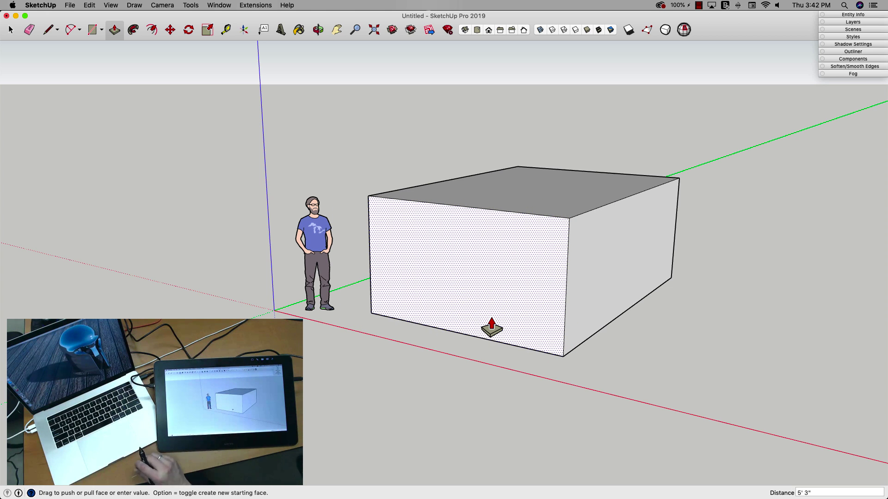
type("10'")
key("Return")
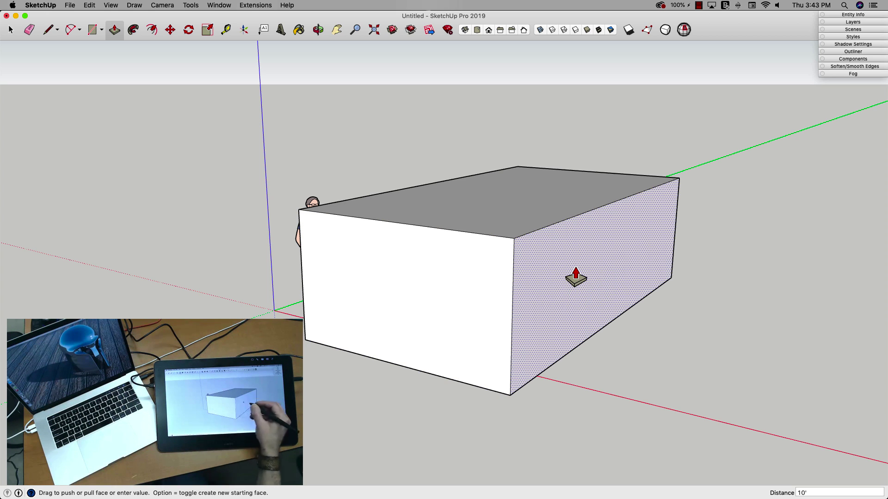
Pull the box's side face along the red axis outward by exactly 10'
left_click_drag(591, 296, 639, 317)
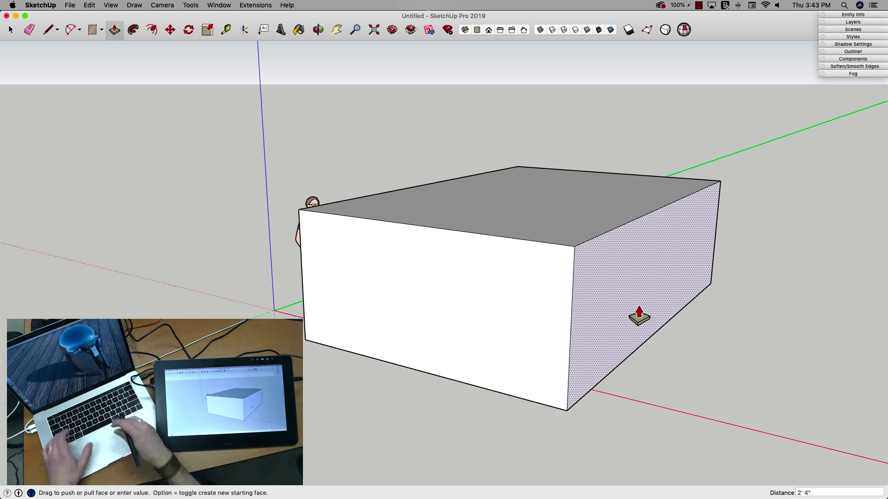
type("10'")
key("Return")
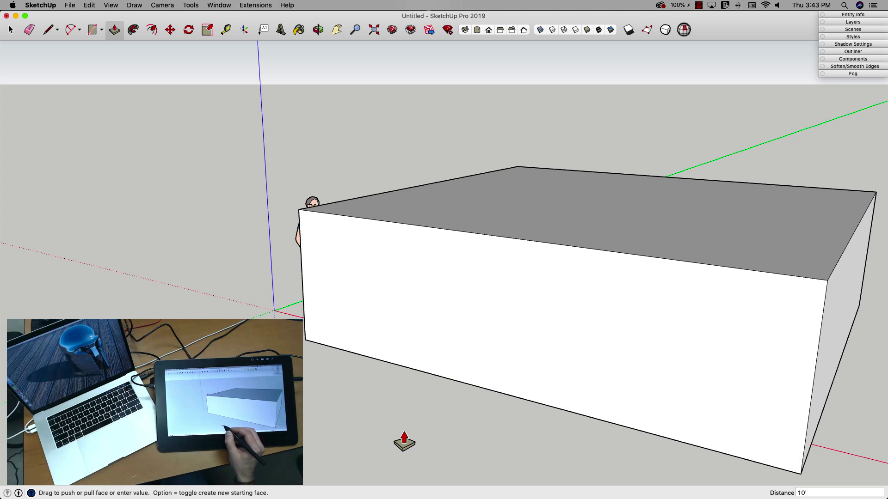
Remove the box by pushing its top face down about 6' 1", and switch to the Select tool
left_click_drag(556, 236, 460, 377)
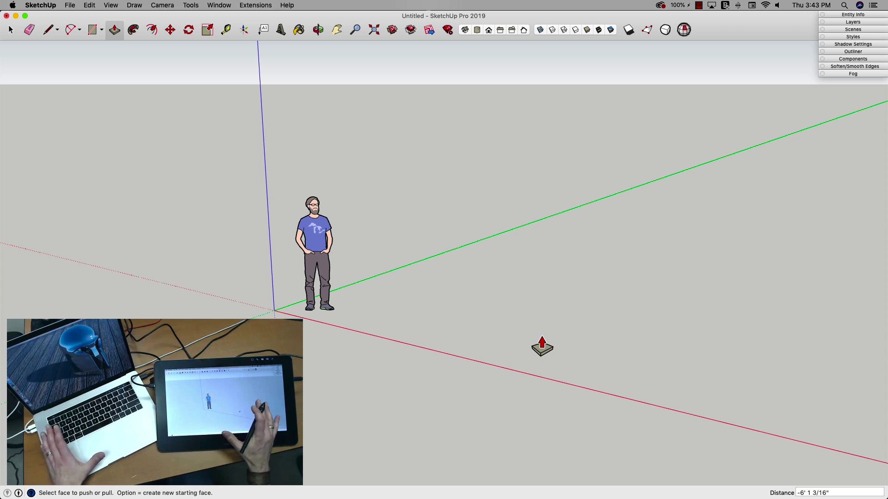
key("XF86AudioRaiseVolume")
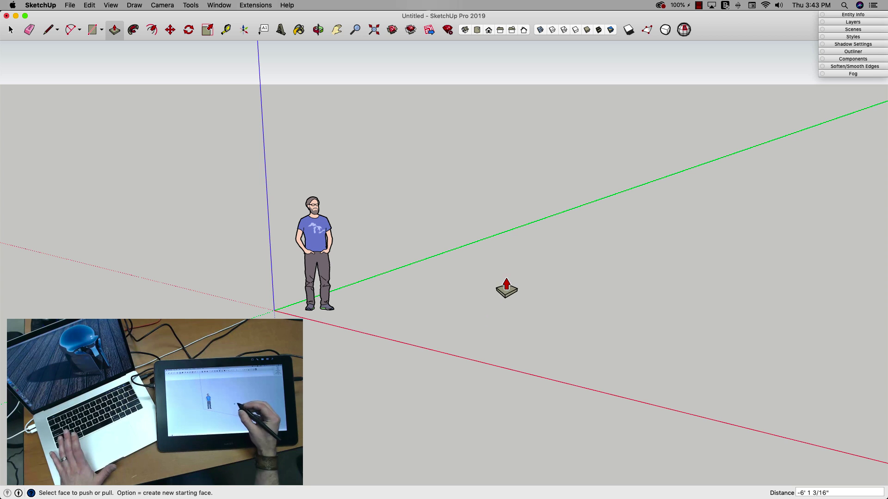
key("space")
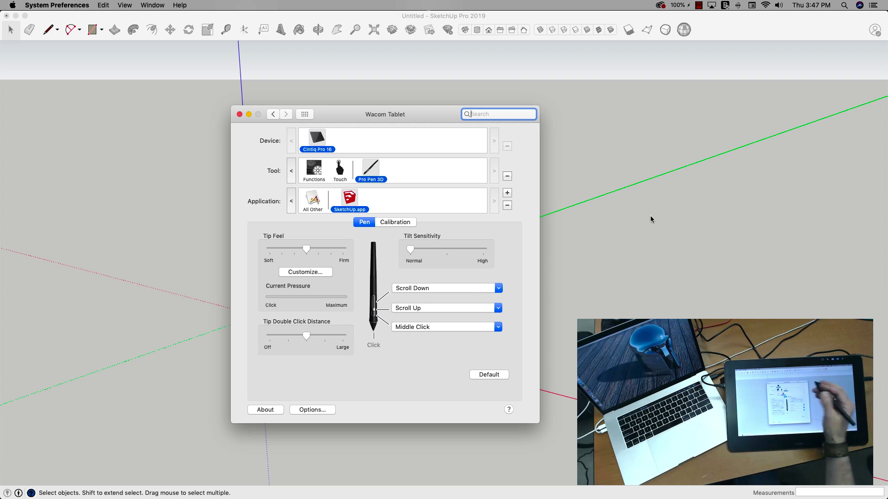
Close the Wacom Tablet settings and view the standing figure by orbiting and zooming in and out
left_click(240, 114)
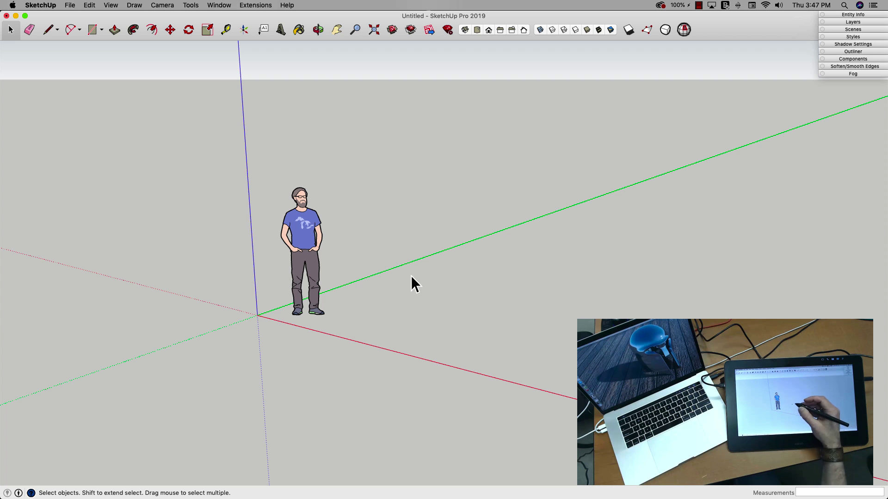
middle_click_drag(345, 265, 379, 257)
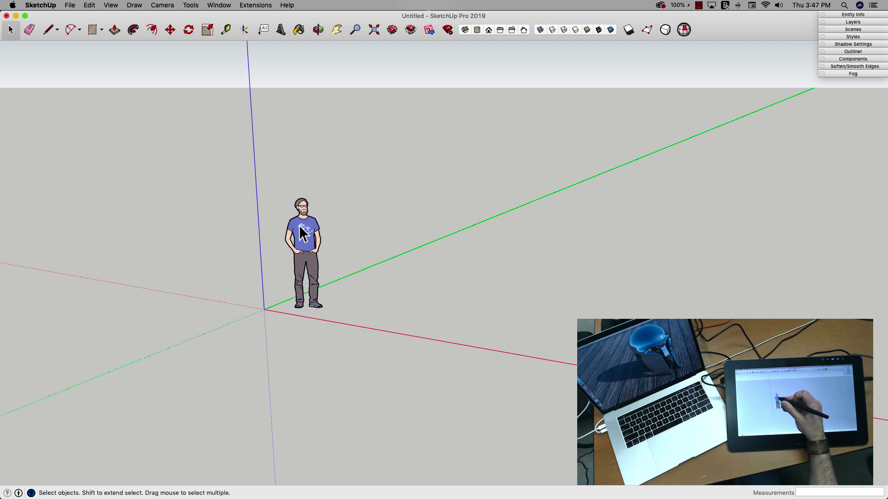
scroll(304, 233, "up", 2)
scroll(305, 234, "up", 1)
scroll(308, 235, "down", 3)
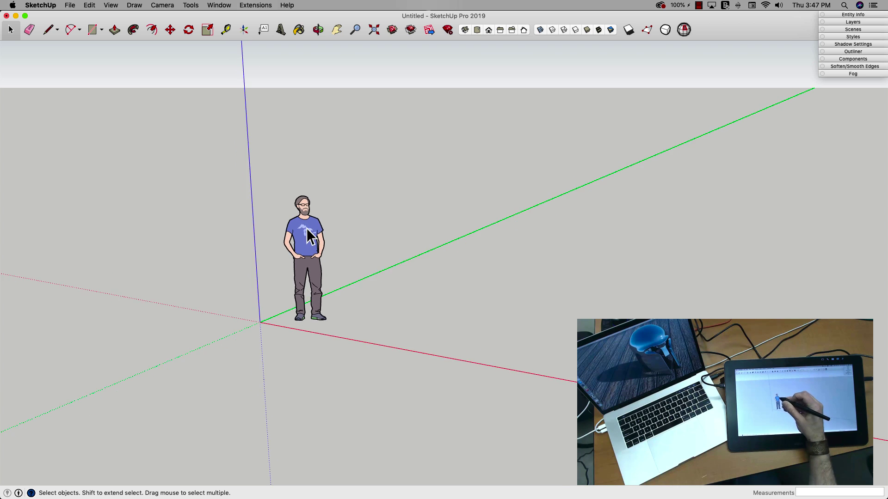
scroll(308, 228, "up", 4)
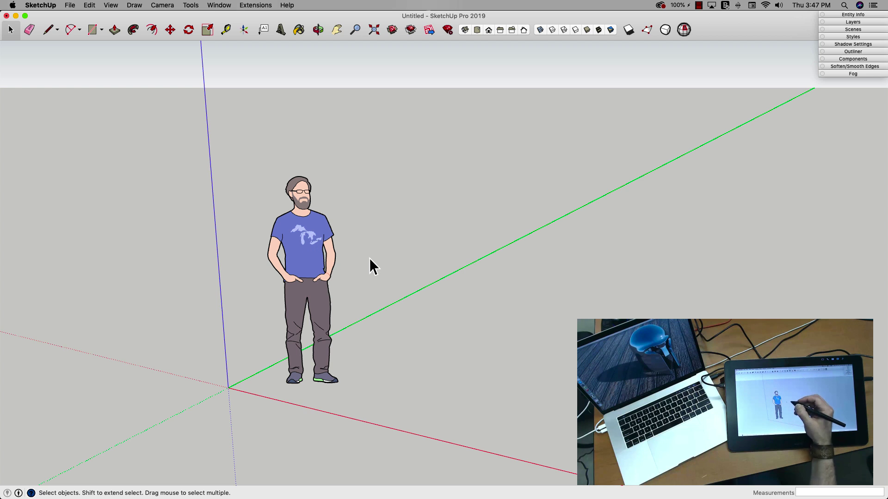
Select the standing figure and view its context commands, clearing the selection each time
left_click(312, 267)
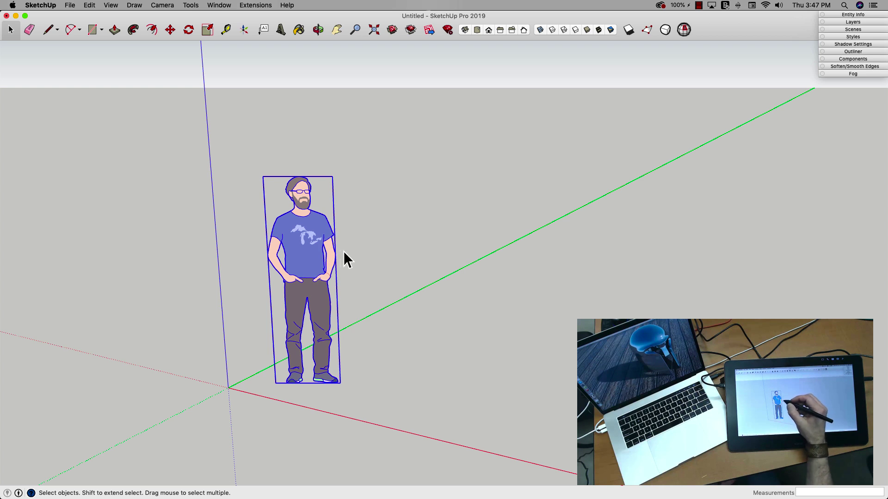
left_click(361, 239)
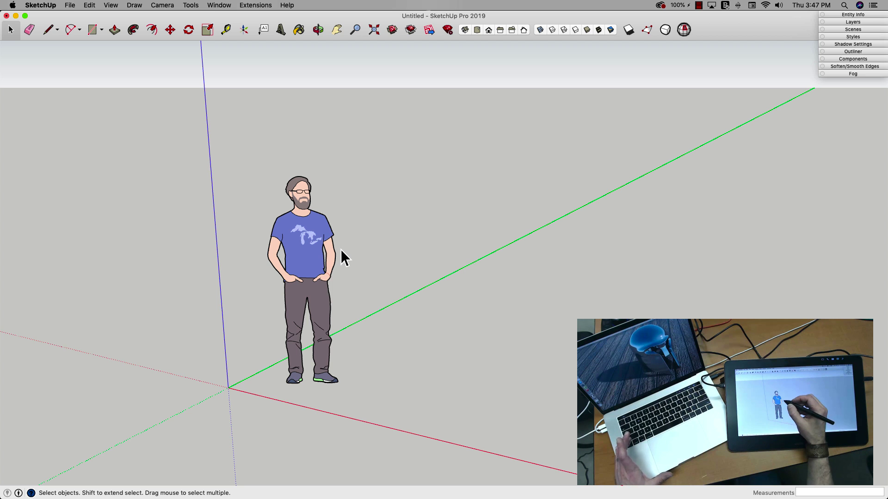
right_click(312, 254)
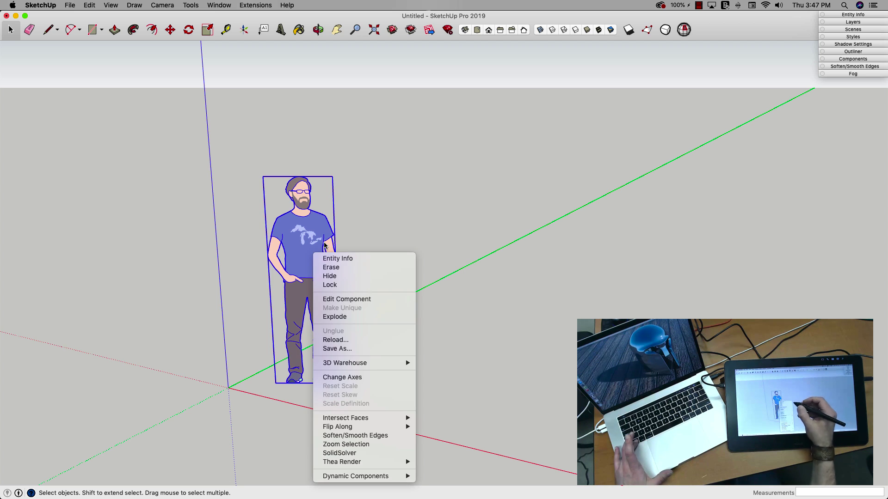
left_click(381, 231)
left_click(379, 238)
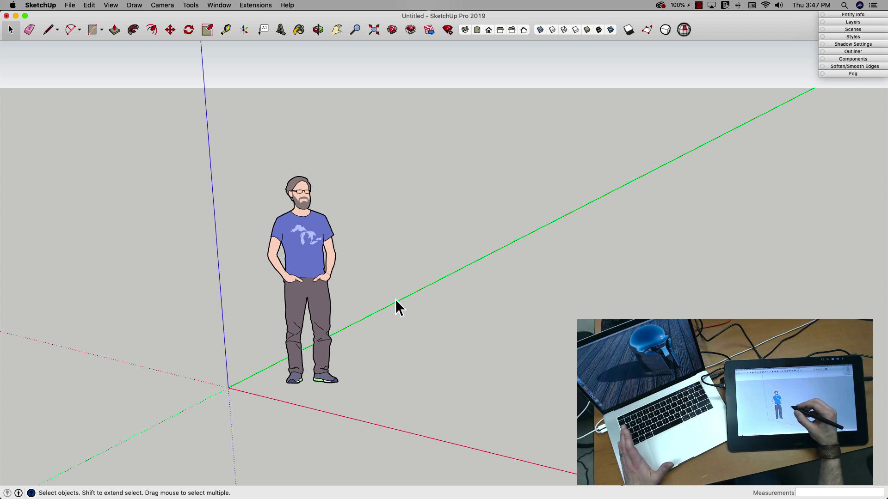
Inspect the standing figure up close from different angles and distances
middle_click_drag(373, 343, 330, 321)
scroll(330, 277, "up", 5)
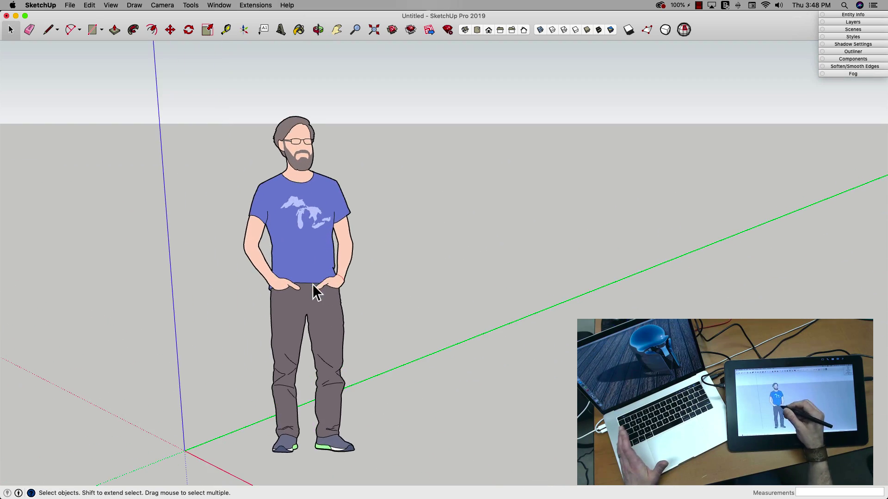
mouse_move(313, 292)
middle_mouse_down()
mouse_move(329, 270)
mouse_move(389, 255)
mouse_move(455, 216)
mouse_move(374, 236)
mouse_move(293, 303)
mouse_move(254, 300)
mouse_move(327, 294)
middle_mouse_up()
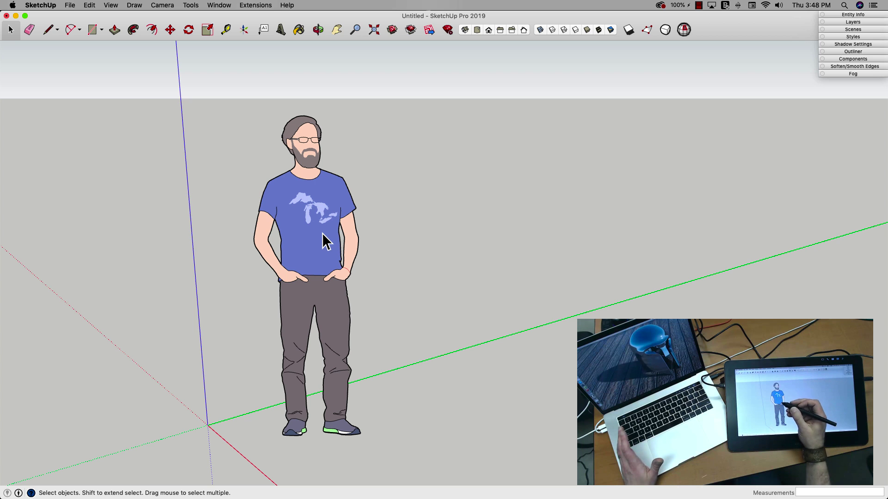
scroll(326, 240, "up", 3)
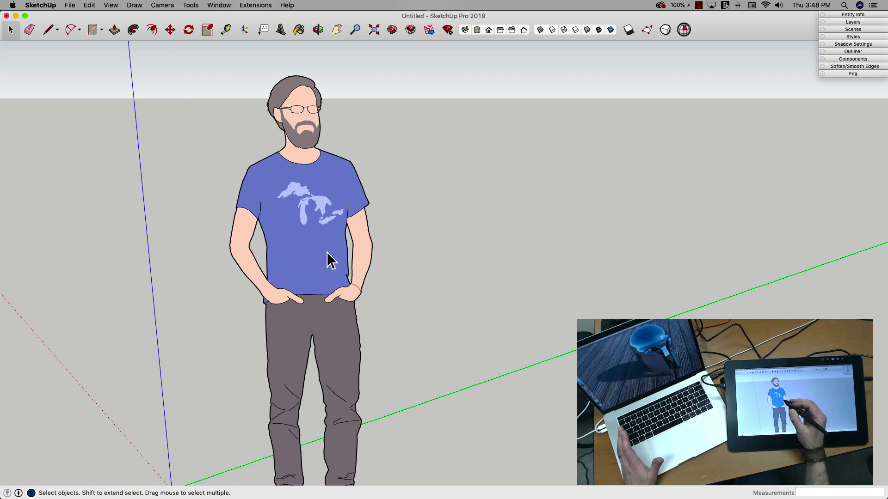
scroll(329, 250, "down", 4)
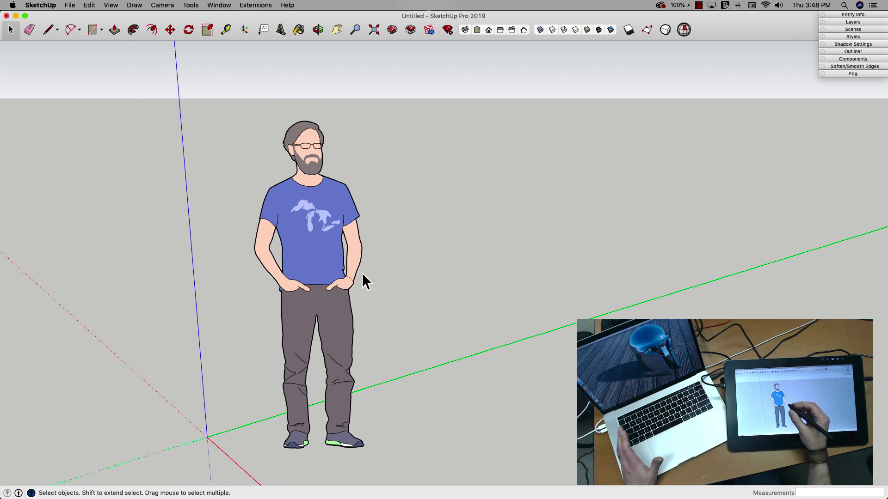
middle_click_drag(363, 274, 347, 283)
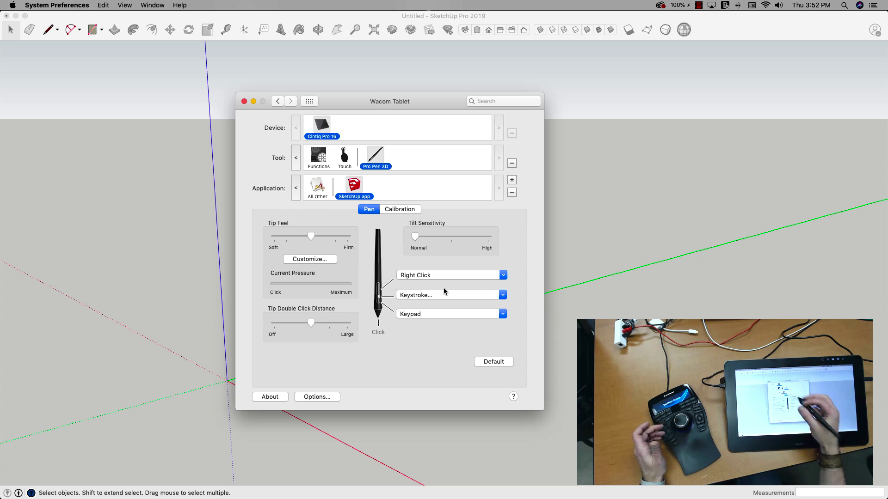
Close the Wacom Tablet settings and try to draw a line on the ground beside the standing figure
left_click(245, 101)
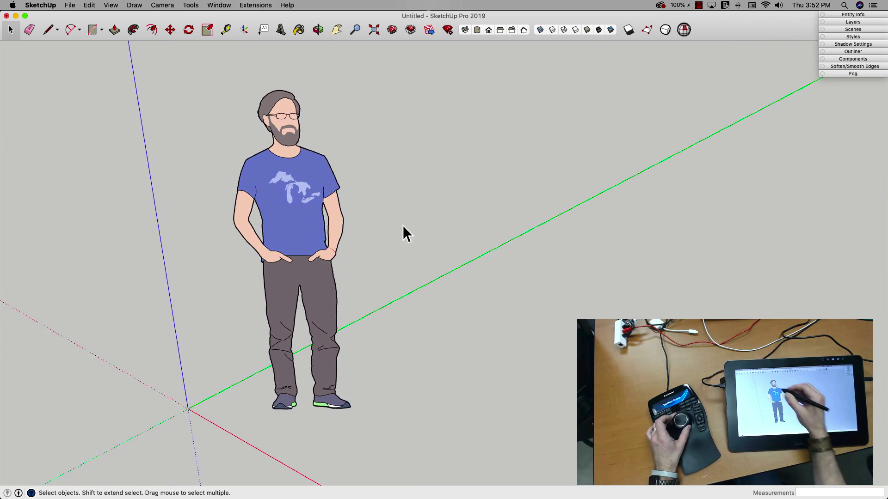
left_click(49, 29)
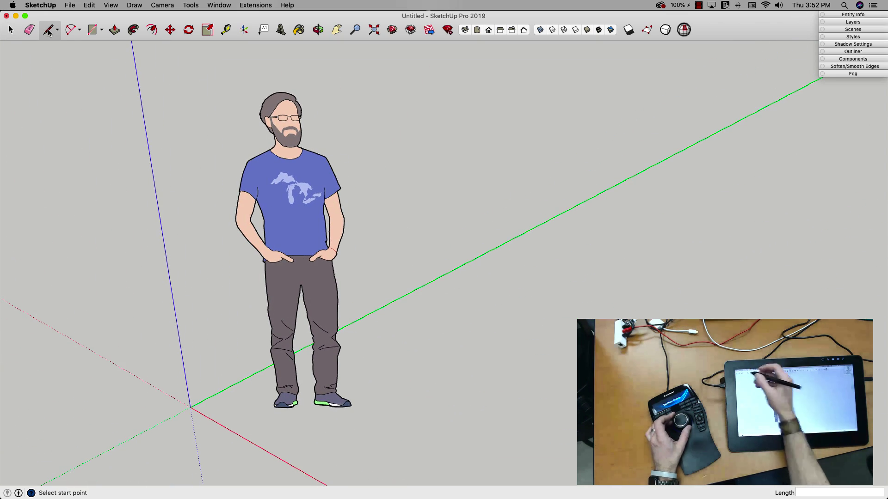
left_click(405, 379)
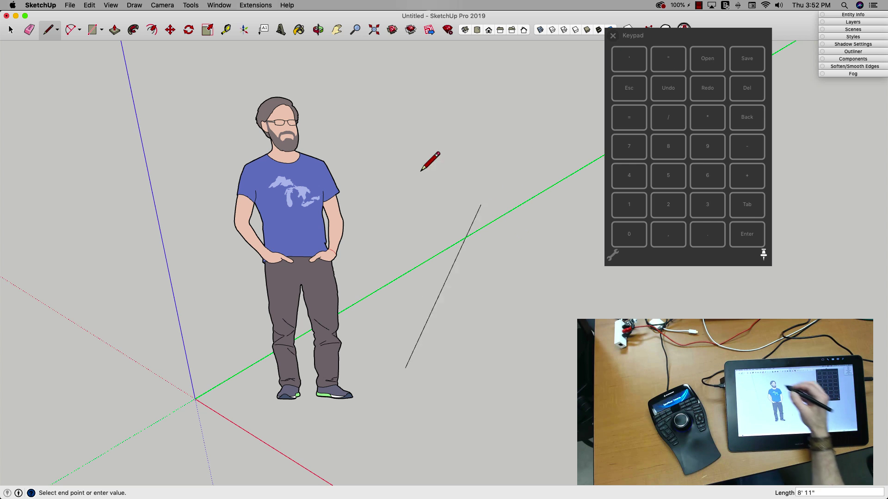
Draw a rectangle about 2' 10 7/8" by 4' 3/4" on the ground beside the figure and pull it up about 2' 8 9/16"
key("r")
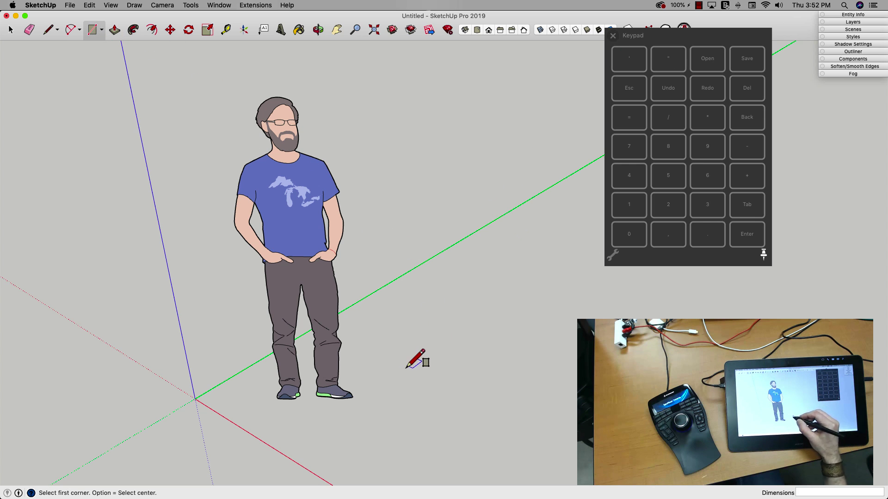
mouse_move(407, 370)
left_mouse_down()
mouse_move(545, 356)
mouse_move(621, 332)
left_mouse_up()
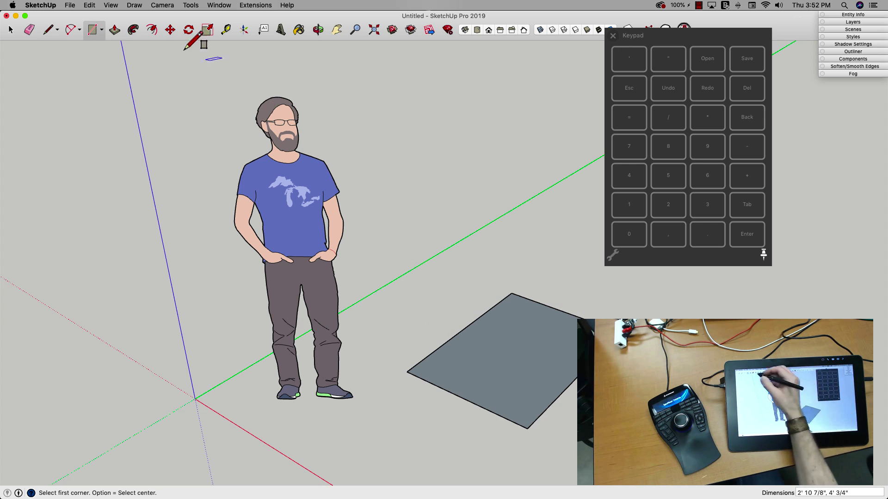
left_click(114, 30)
left_click(504, 368)
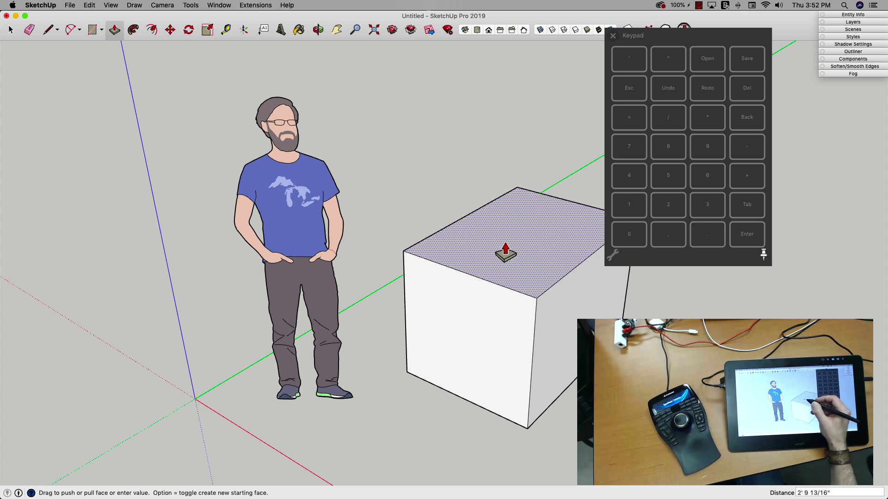
left_click(509, 252)
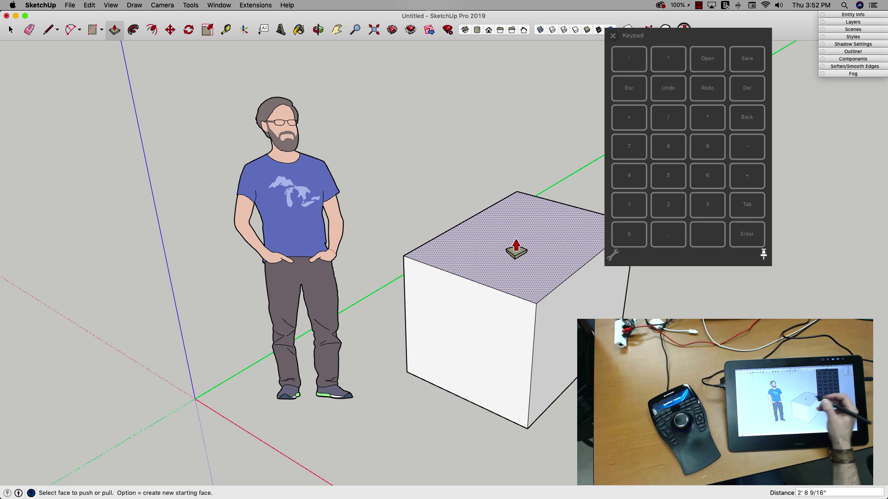
Set the box's push/pull height to exactly 12' using the on-screen keypad
left_click(632, 206)
left_click(664, 207)
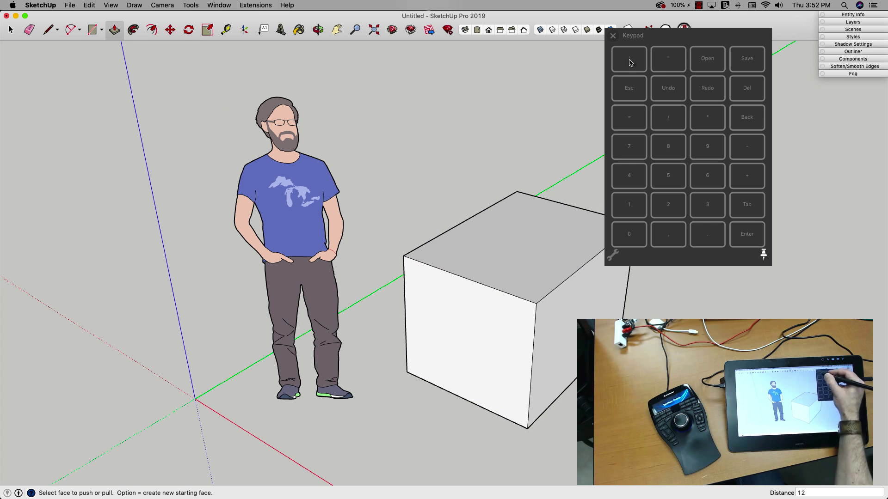
left_click(749, 235)
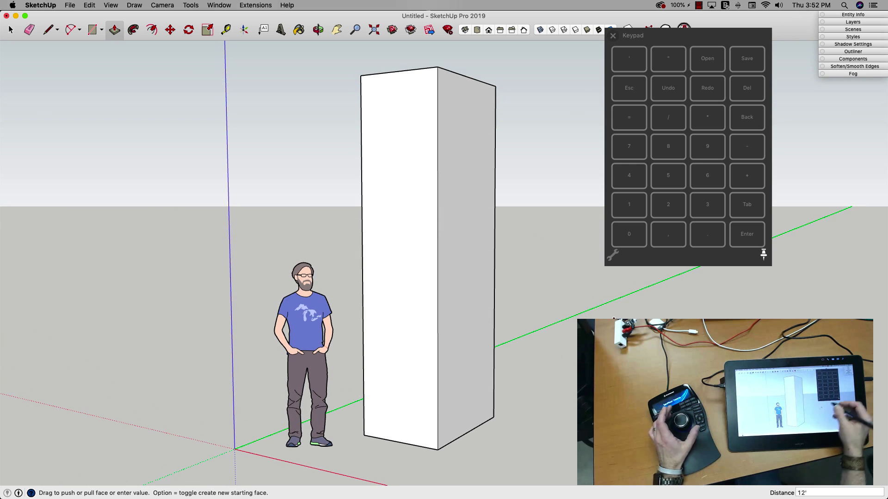
Move the on-screen keypad down into the lower corner of the screen, clear of the box, and unpin it
left_click_drag(754, 31, 861, 258)
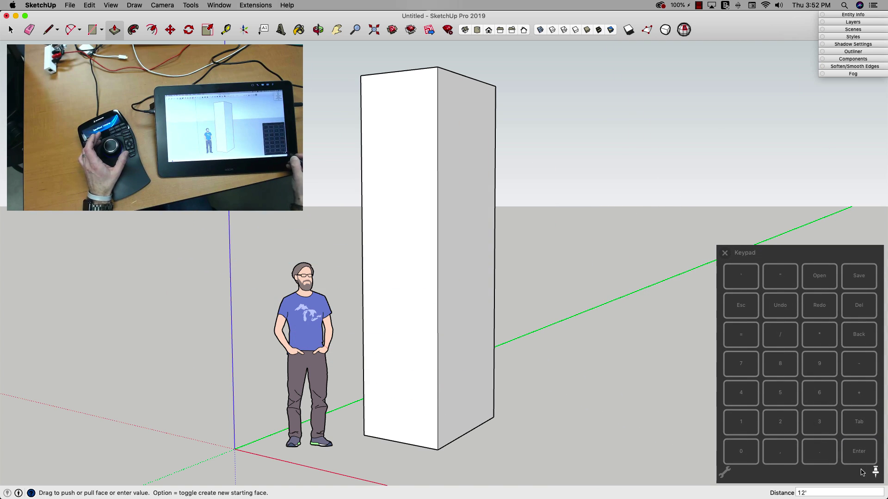
left_click(875, 472)
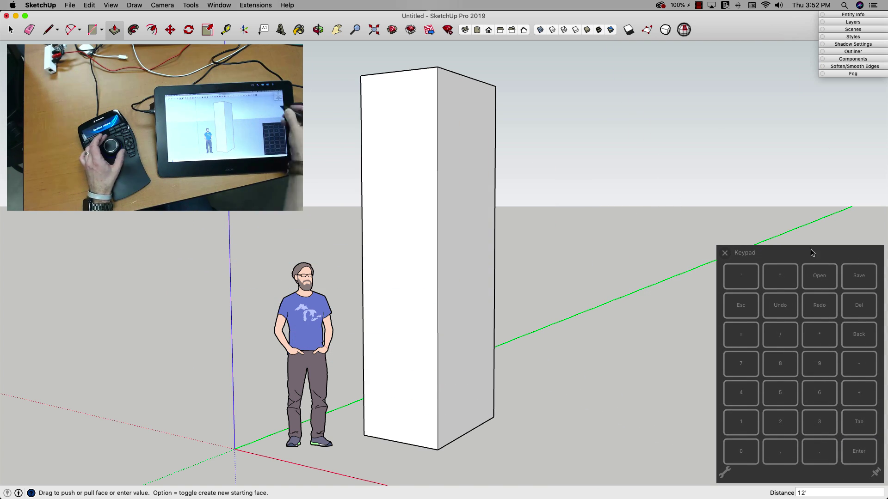